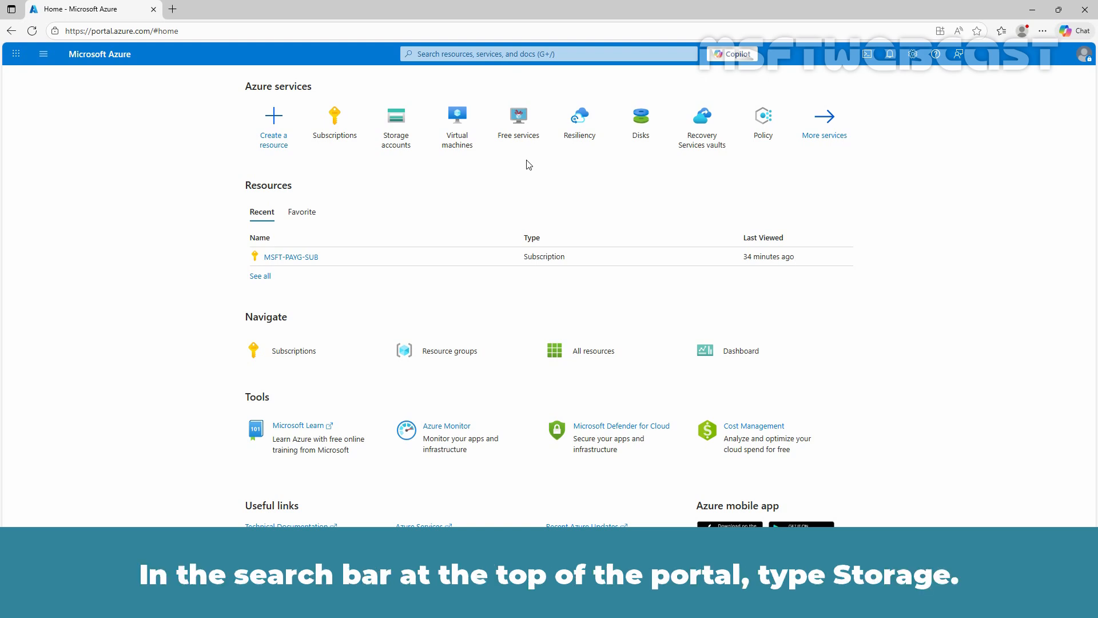
Find the Storage accounts service by searching for "storage" and start creating a new storage account.
{"action": "left_click", "coordinate": [558, 55]}
{"action": "type", "text": "st"}
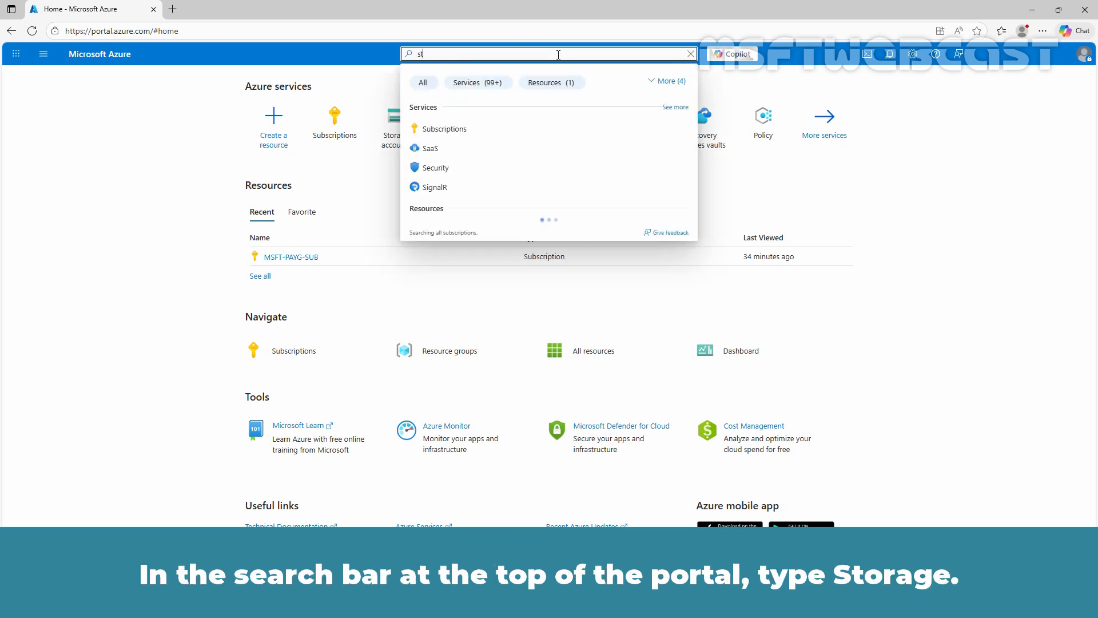
{"action": "type", "text": "orage"}
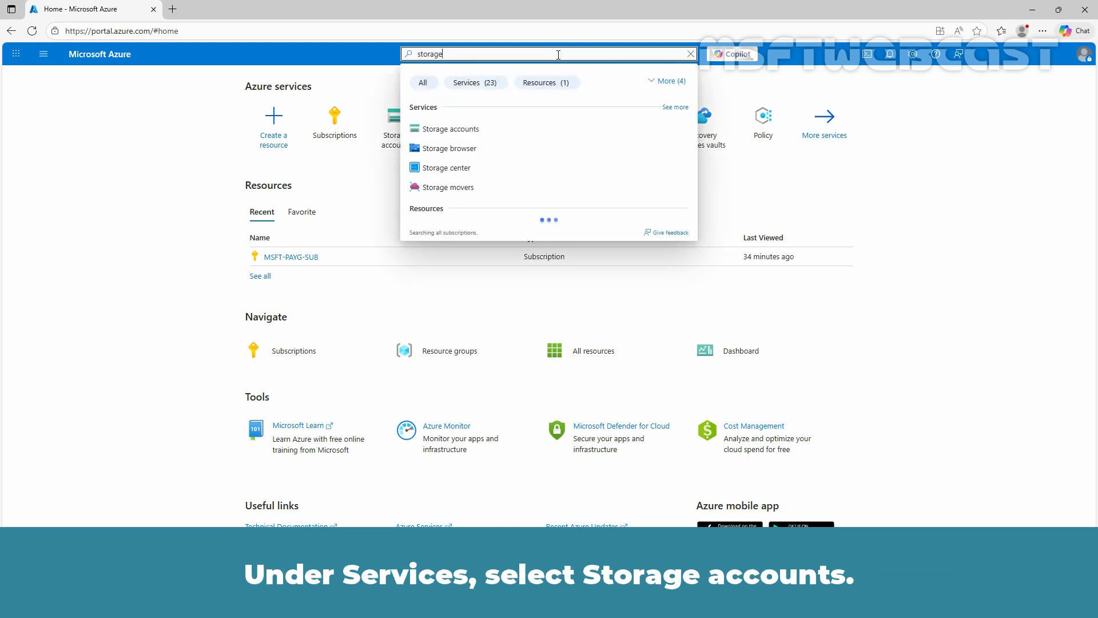
{"action": "left_click", "coordinate": [444, 129]}
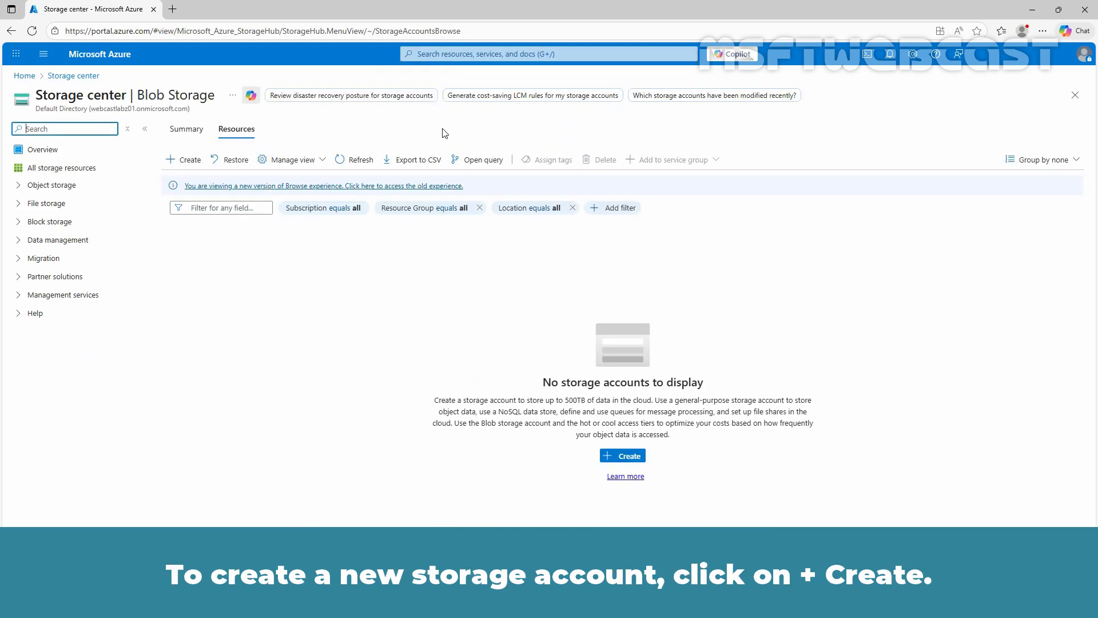
{"action": "left_click", "coordinate": [184, 161]}
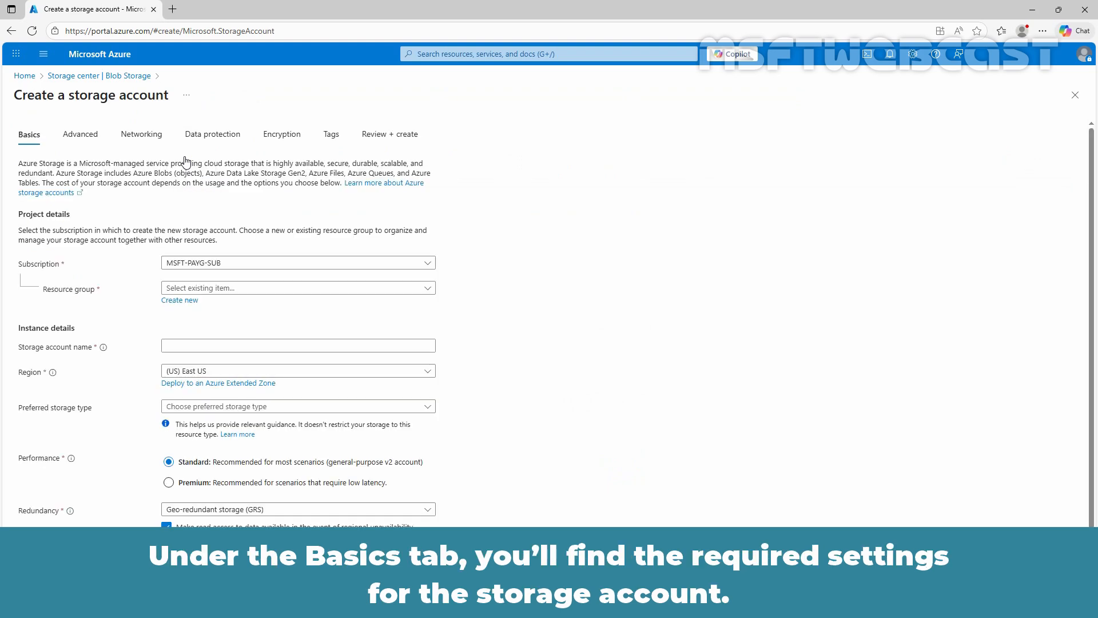
Select the MSFT-PAYG-SUB subscription and create a new resource group named STRG-RG01 for the storage account.
{"action": "left_click", "coordinate": [246, 262]}
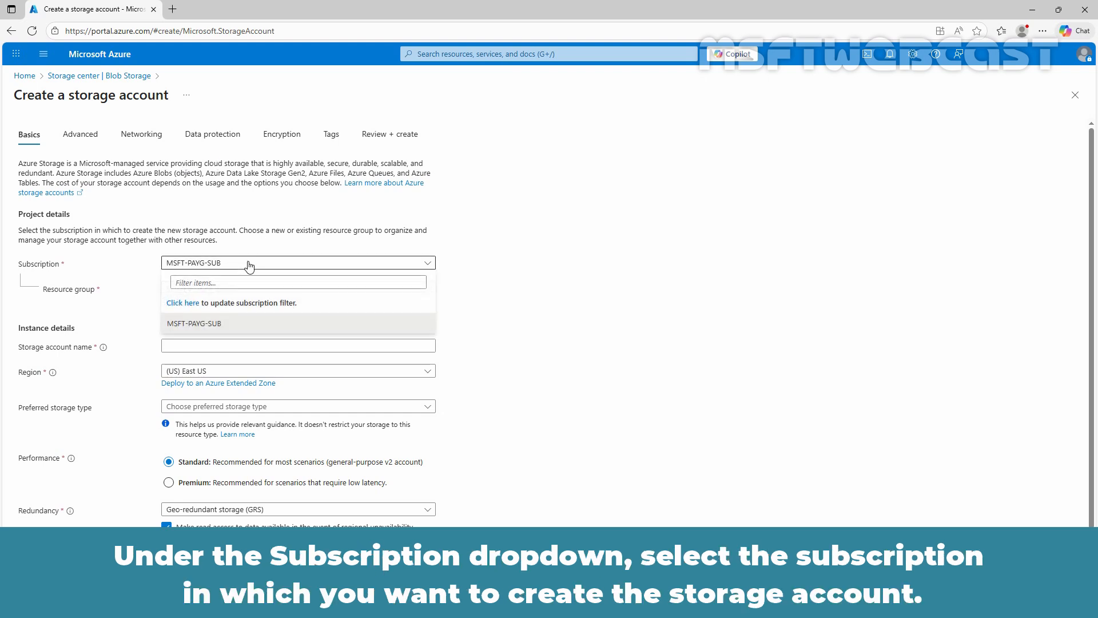
{"action": "left_click", "coordinate": [205, 323]}
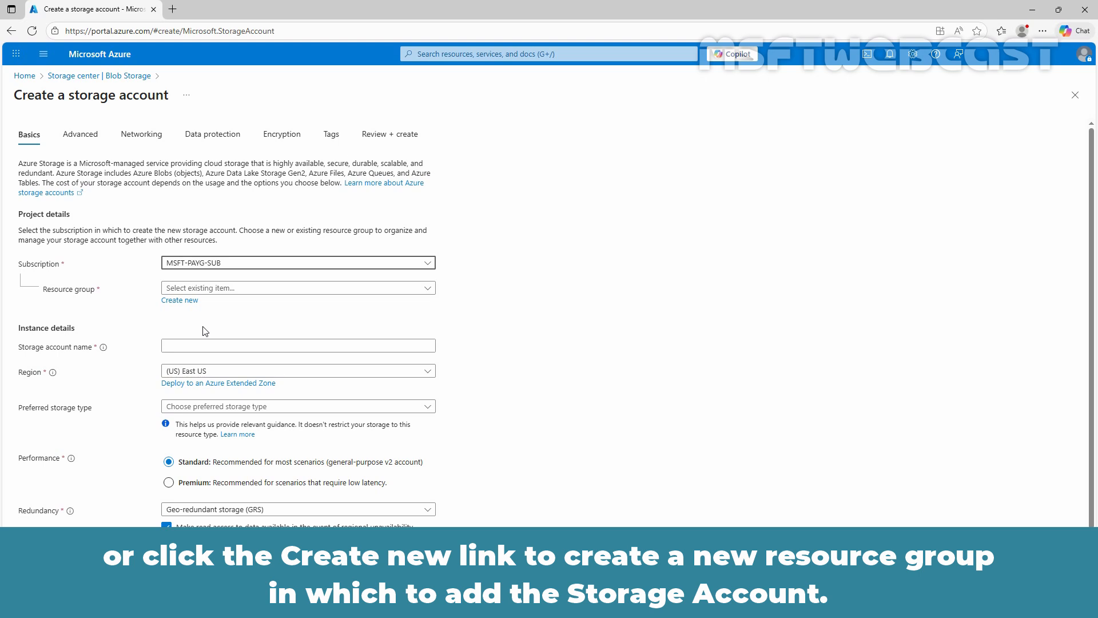
{"action": "left_click", "coordinate": [192, 301]}
{"action": "type", "text": "s"}
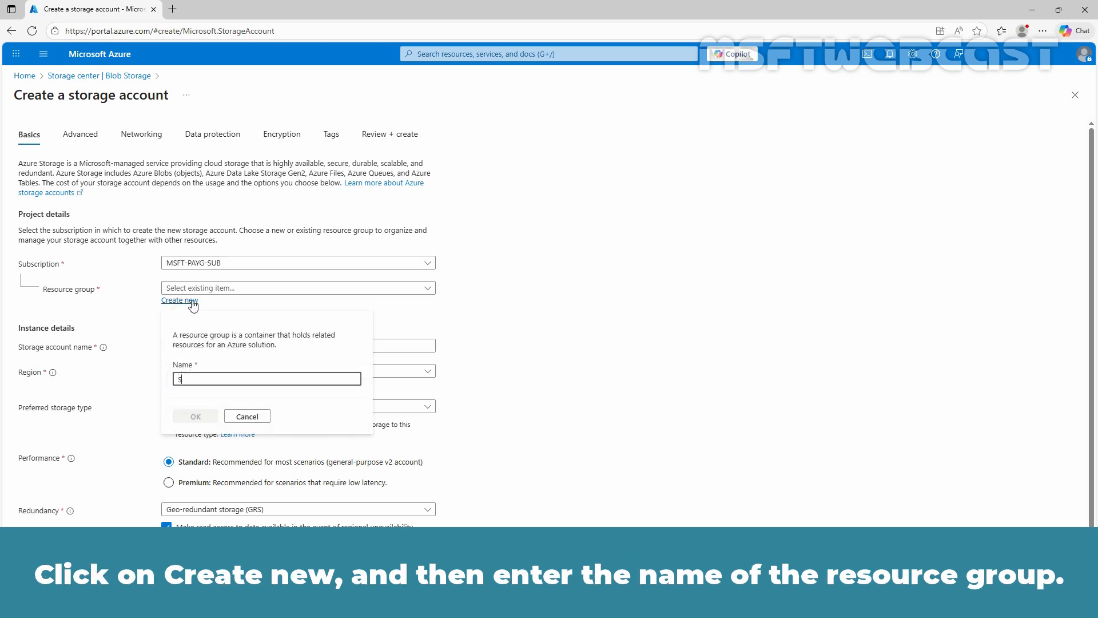
{"action": "type", "text": "TRG-RG"}
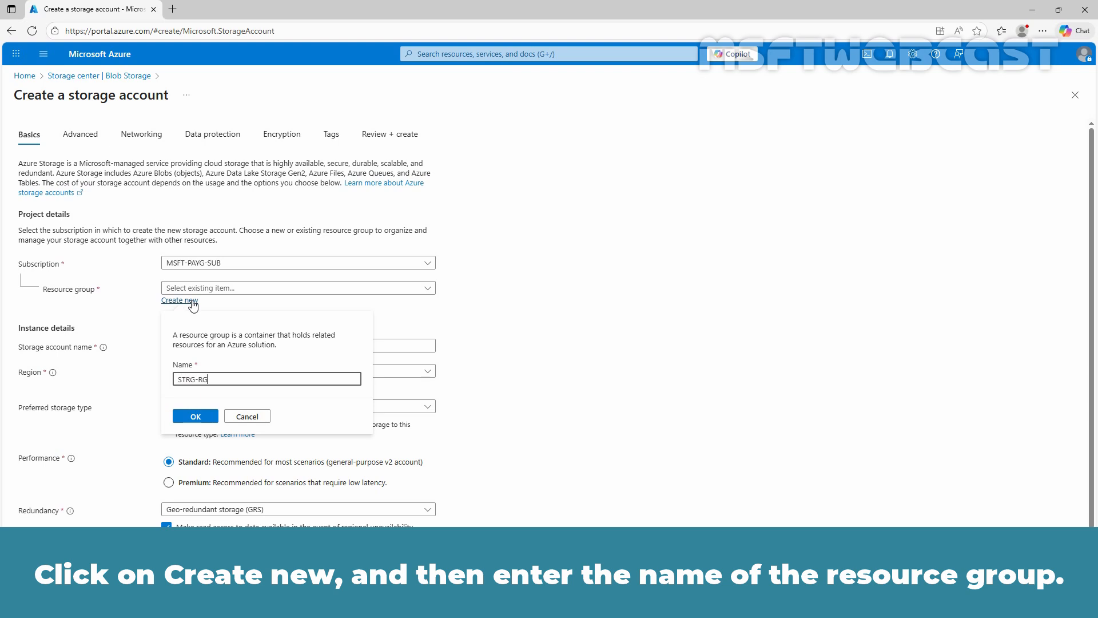
{"action": "type", "text": "01"}
{"action": "left_click", "coordinate": [195, 415]}
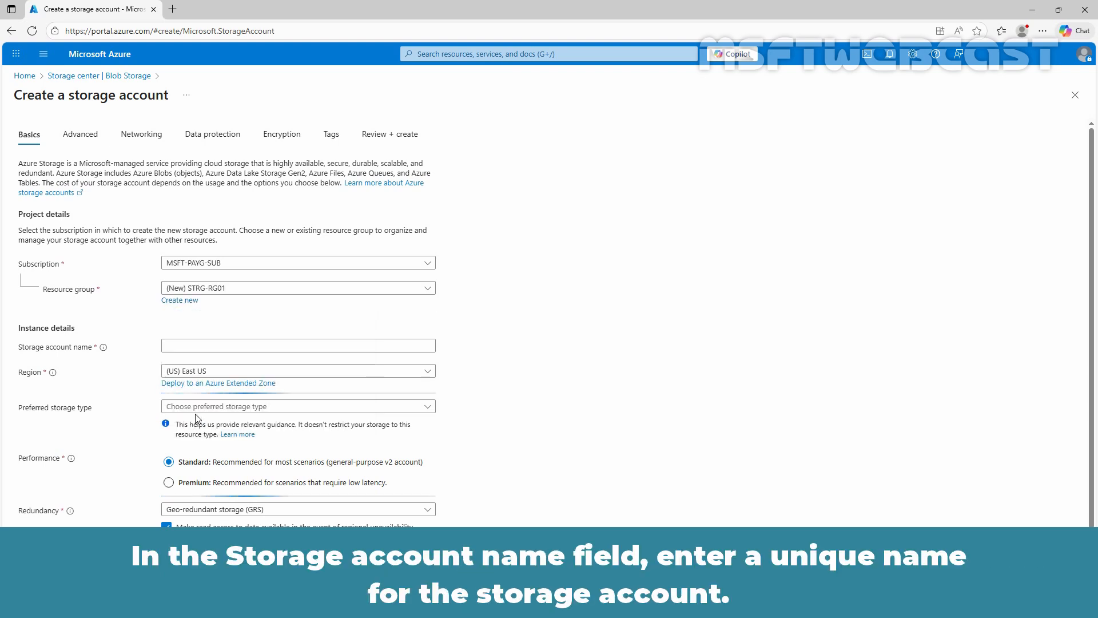
Name the storage account msftstorageaccount001.
{"action": "left_click", "coordinate": [191, 344]}
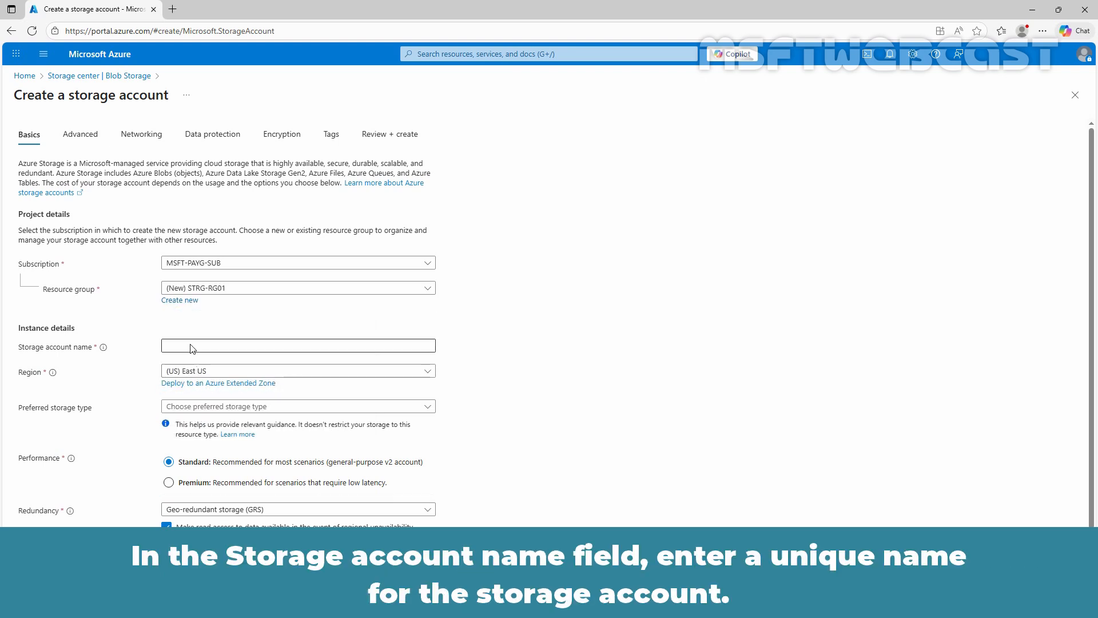
{"action": "type", "text": "msf"}
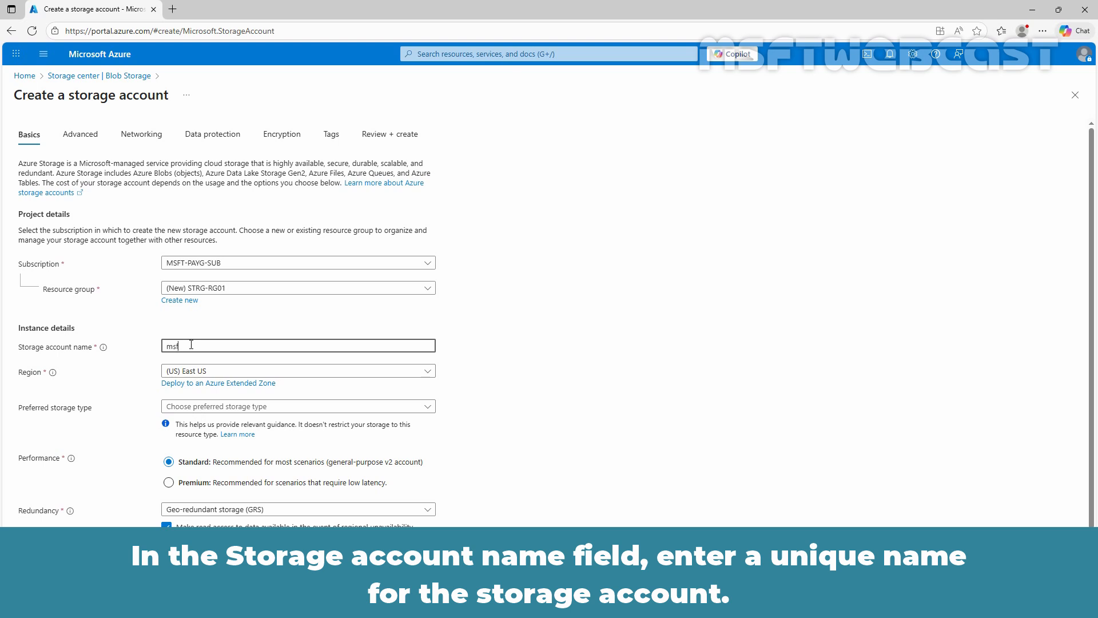
{"action": "type", "text": "tsto"}
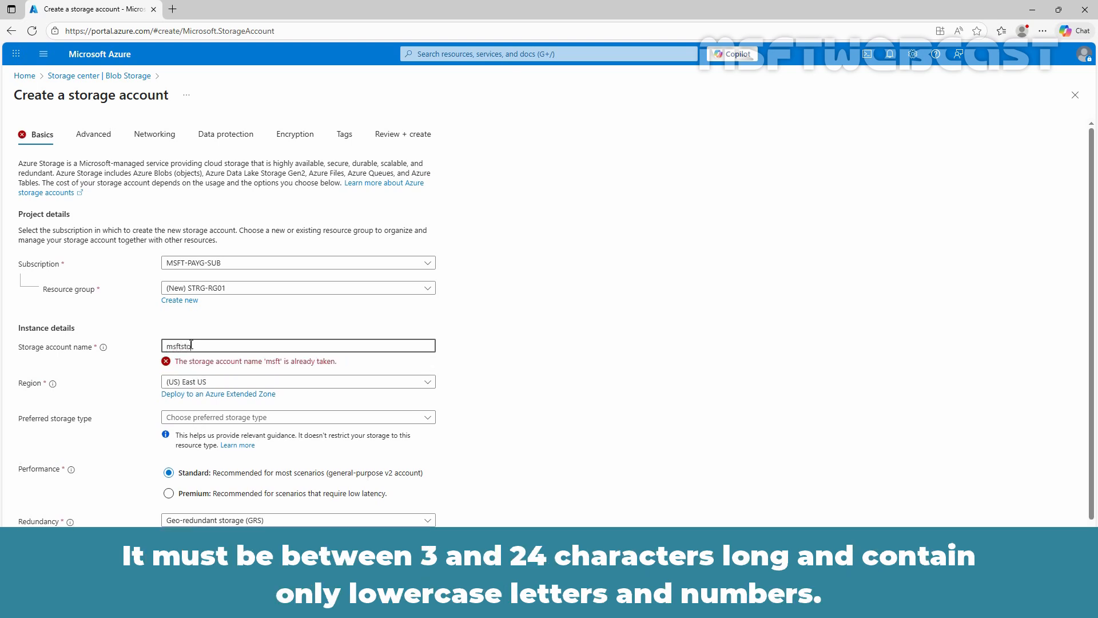
{"action": "type", "text": "rageaccount0"}
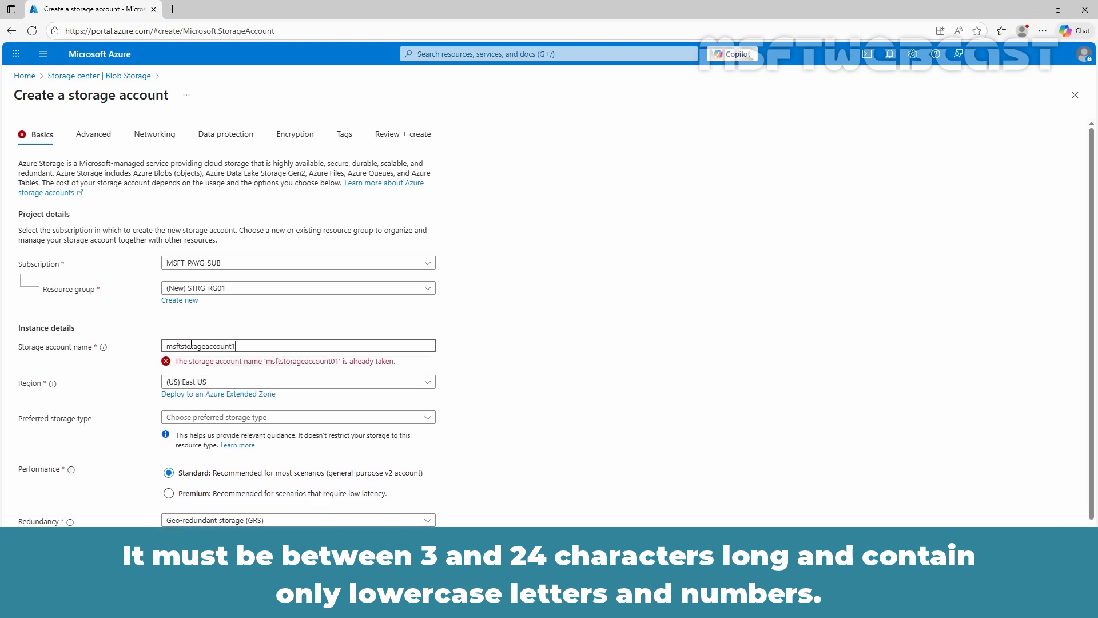
{"action": "type", "text": "01"}
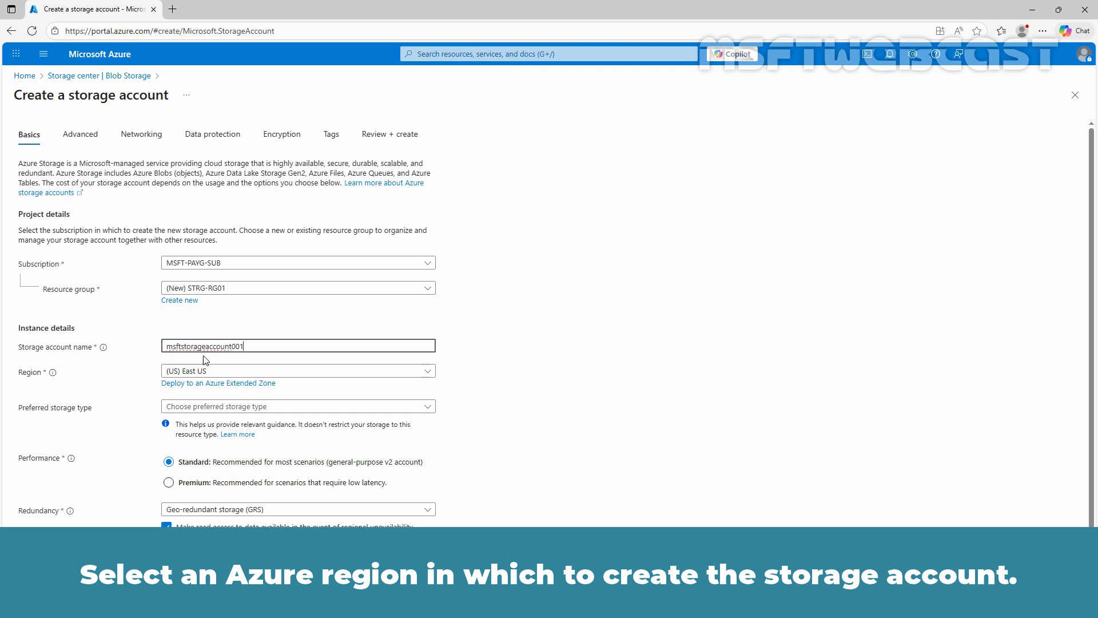
Set the storage account's region to (US) East US and its preferred storage type to Azure Files.
{"action": "left_click", "coordinate": [213, 372]}
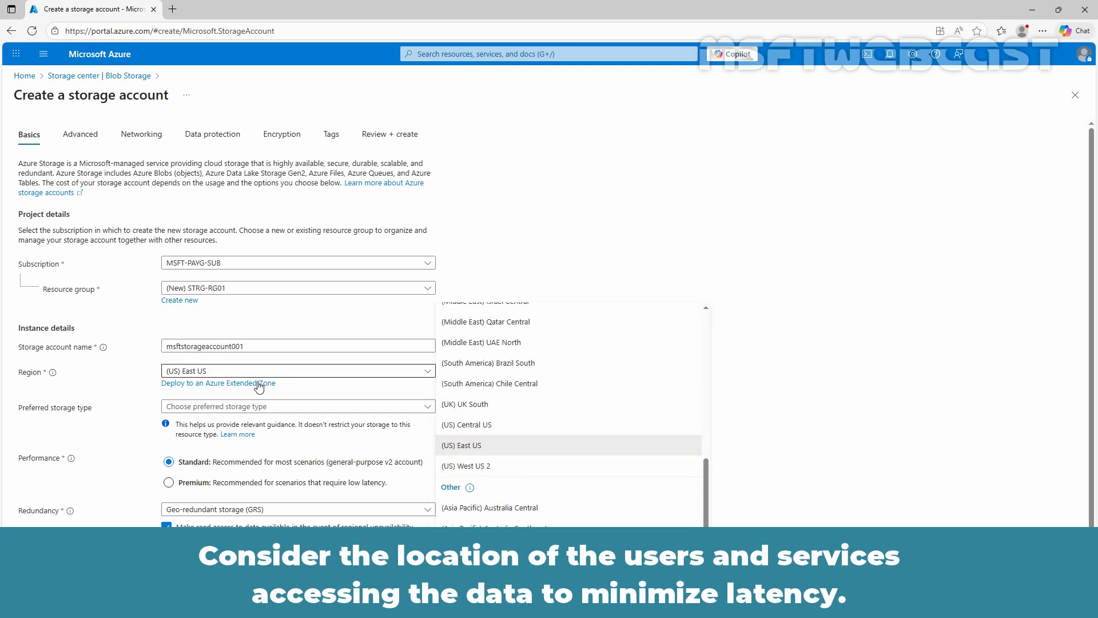
{"action": "left_click", "coordinate": [486, 448]}
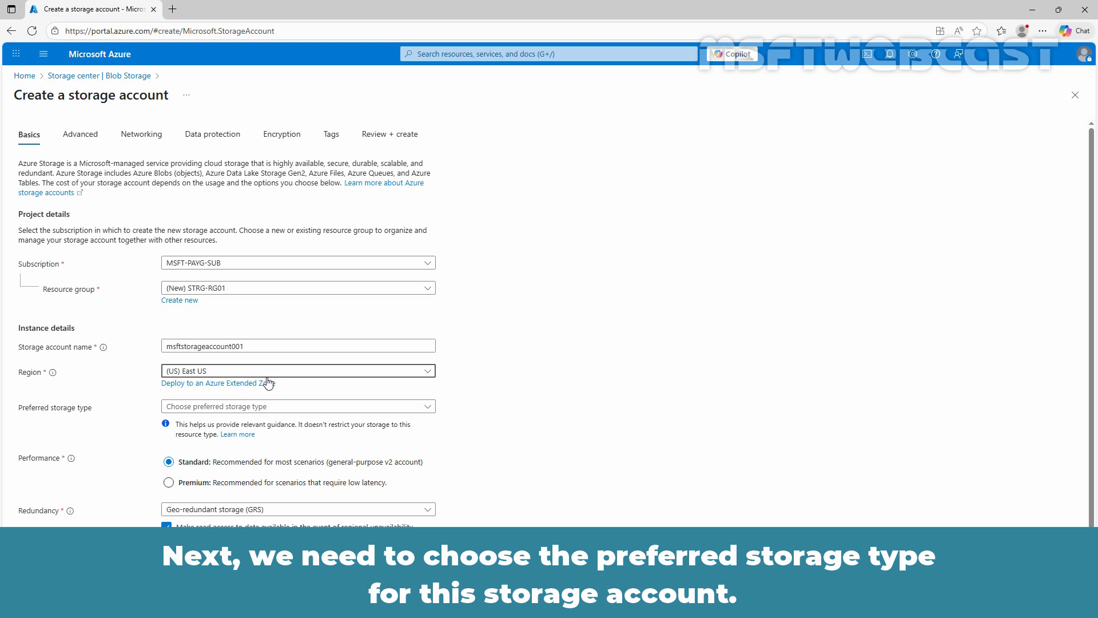
{"action": "left_click", "coordinate": [344, 409]}
{"action": "left_click", "coordinate": [344, 409]}
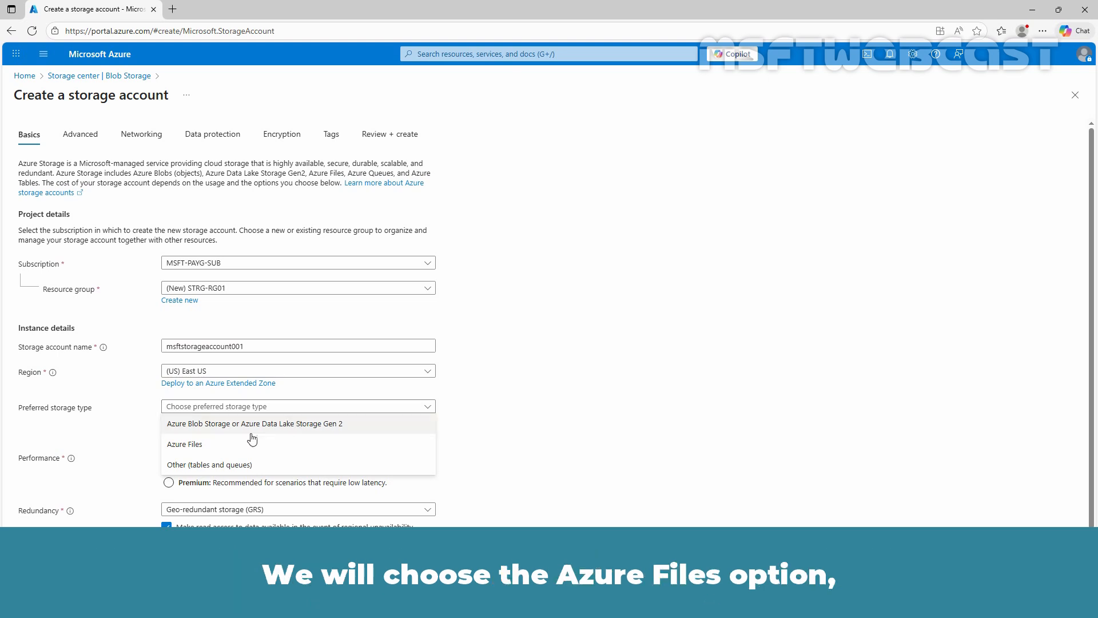
{"action": "left_click", "coordinate": [196, 449]}
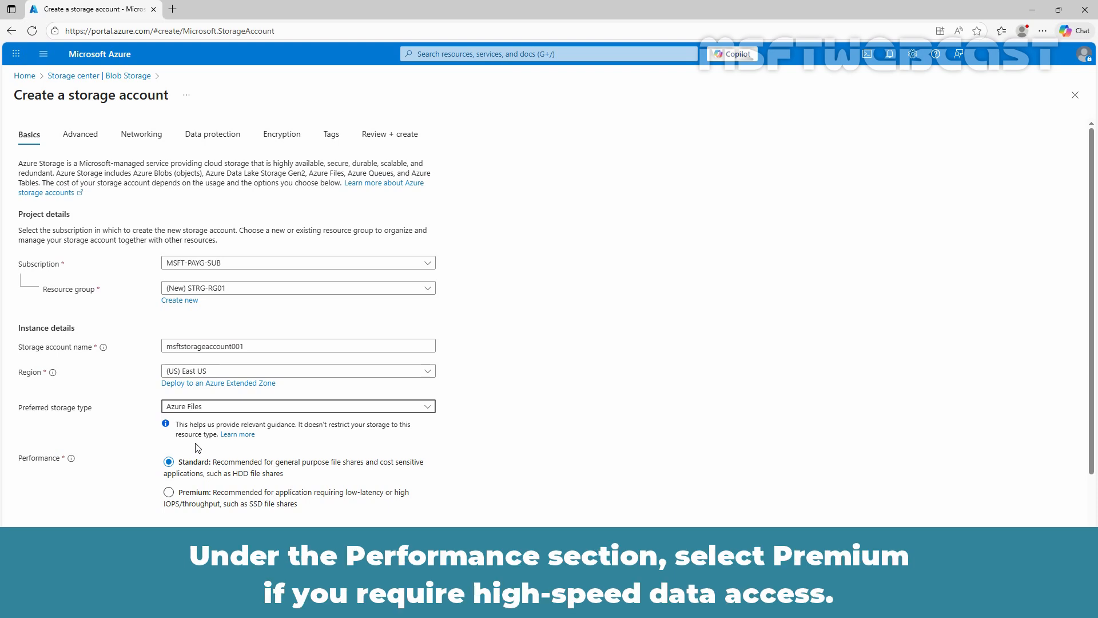
Choose Standard performance and Locally-redundant storage (LRS) as the redundancy for the storage account.
{"action": "left_click", "coordinate": [168, 492]}
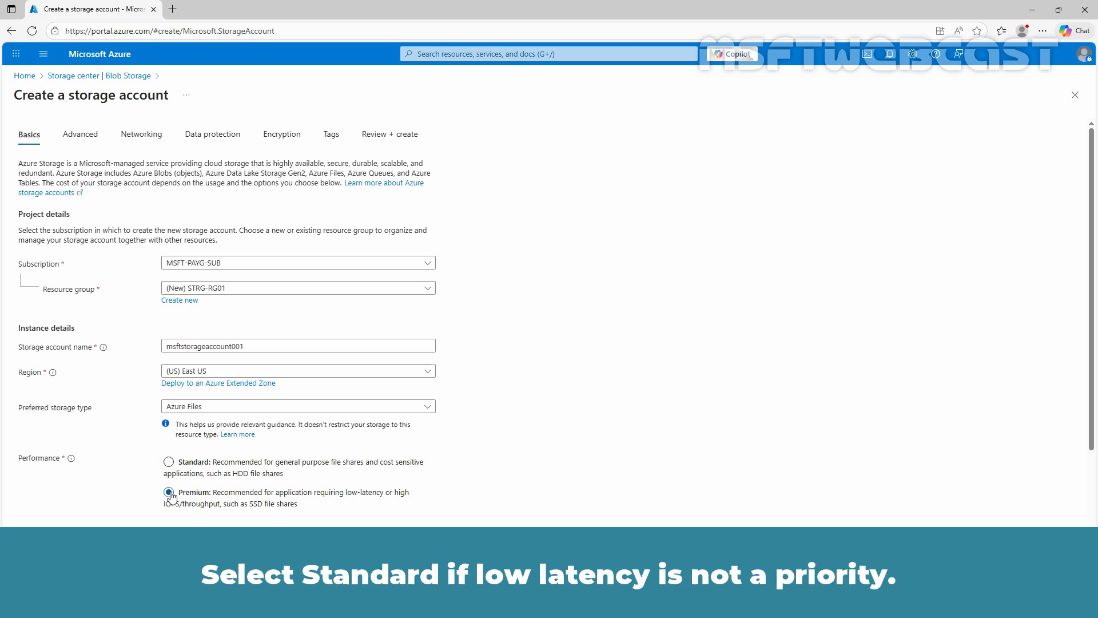
{"action": "left_click", "coordinate": [169, 462]}
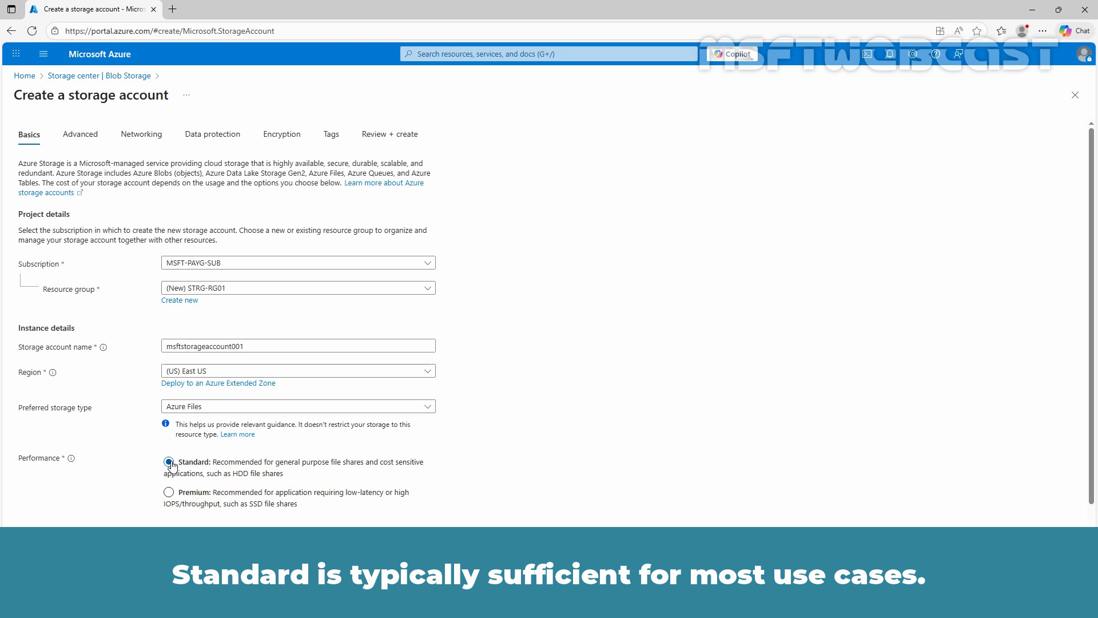
{"action": "scroll", "coordinate": [246, 420], "scroll_direction": "down", "scroll_amount": 2}
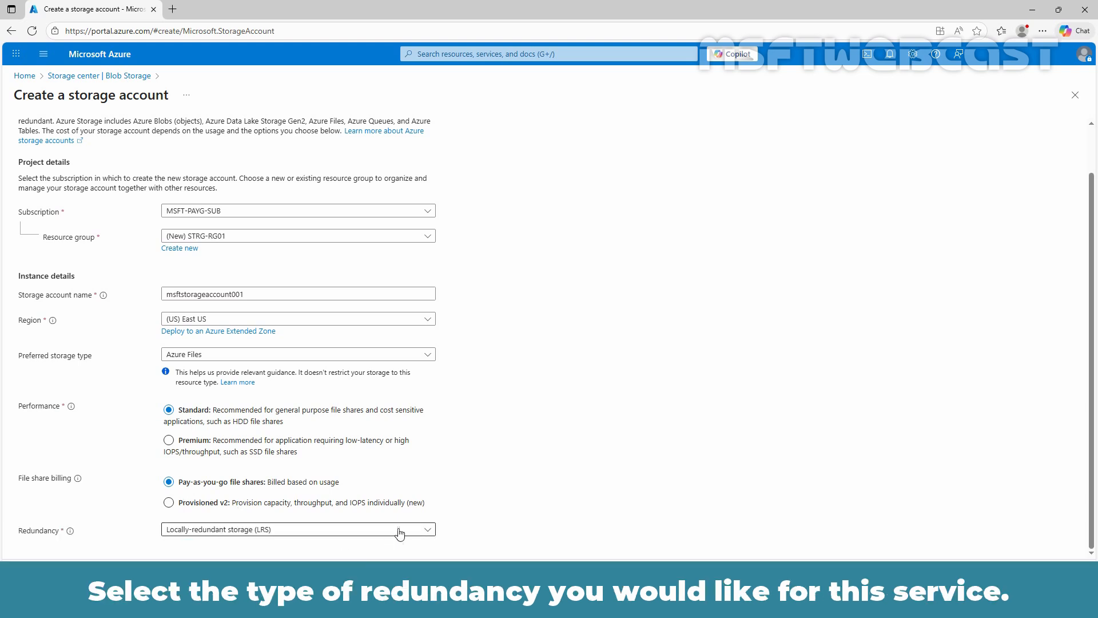
{"action": "left_click", "coordinate": [400, 534]}
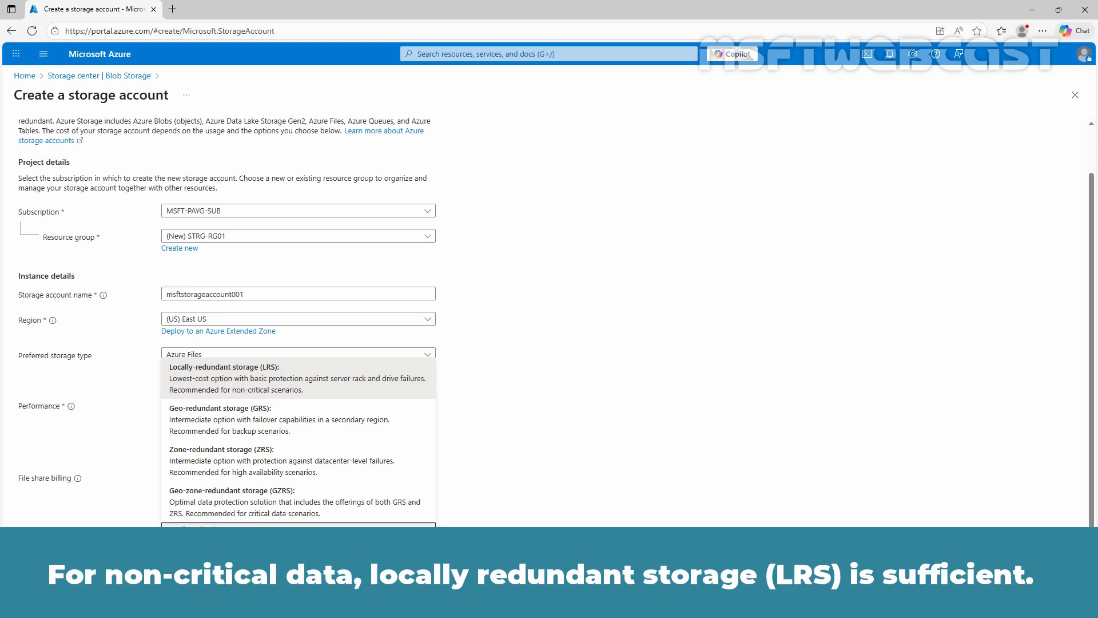
{"action": "left_click", "coordinate": [316, 380]}
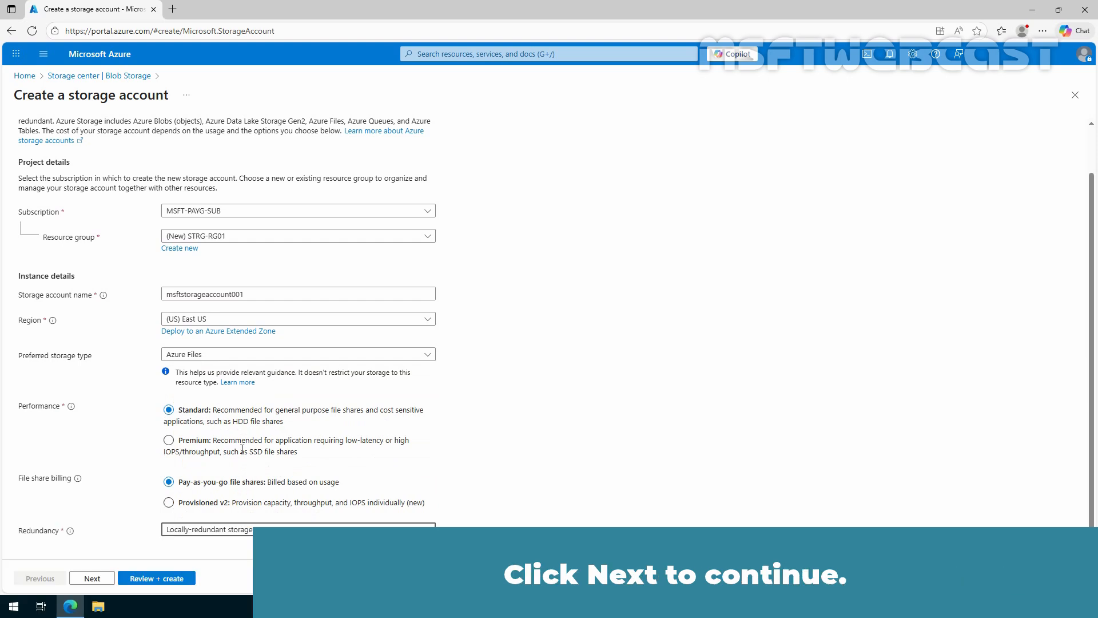
In the advanced settings, permit copy operations from any storage account and accept the remaining defaults, including the Hot access tier.
{"action": "left_click", "coordinate": [92, 578]}
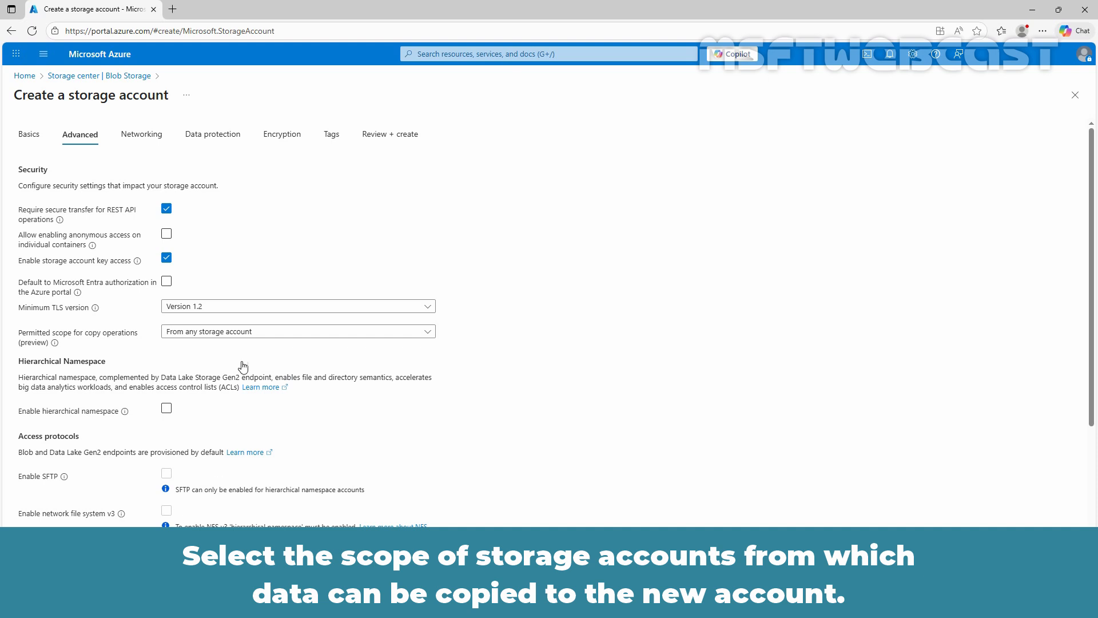
{"action": "left_click", "coordinate": [278, 337]}
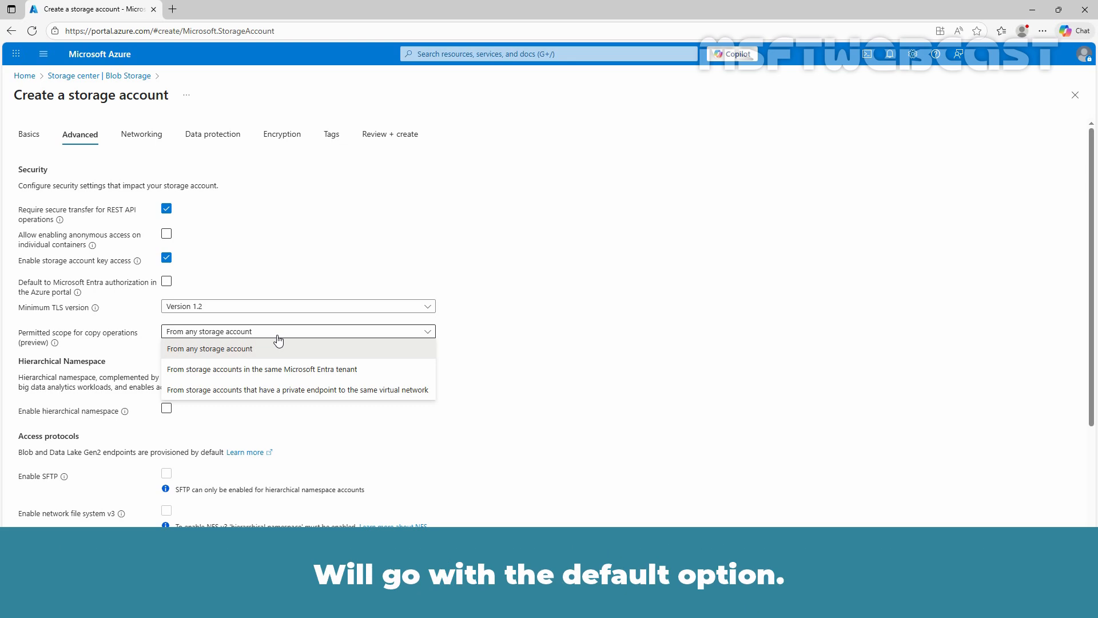
{"action": "left_click", "coordinate": [270, 352]}
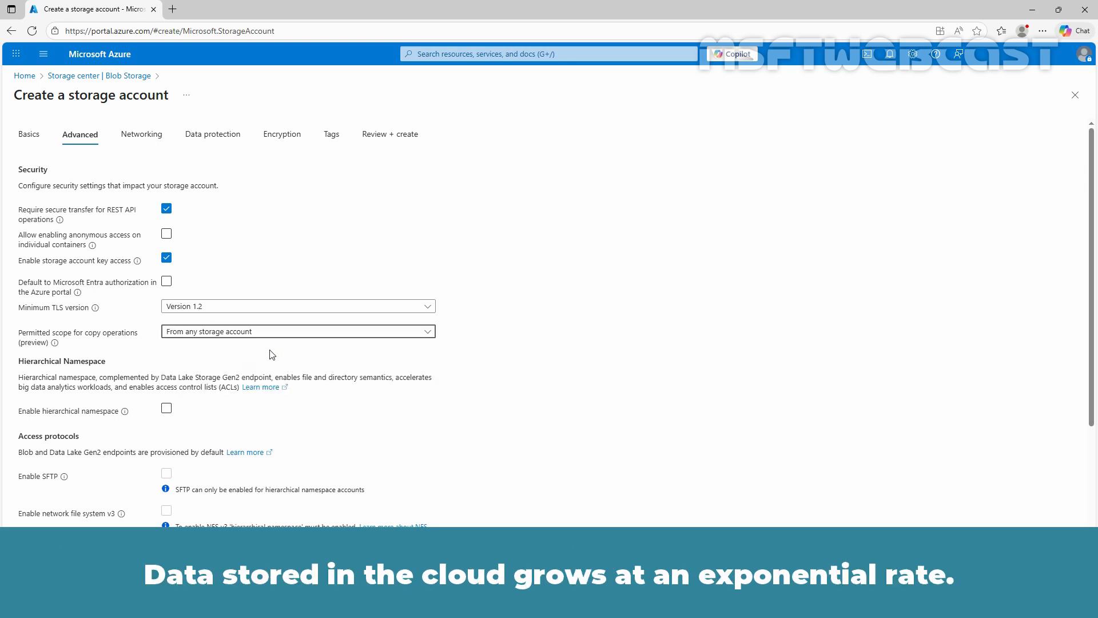
{"action": "scroll", "coordinate": [293, 381], "scroll_direction": "down", "scroll_amount": 3}
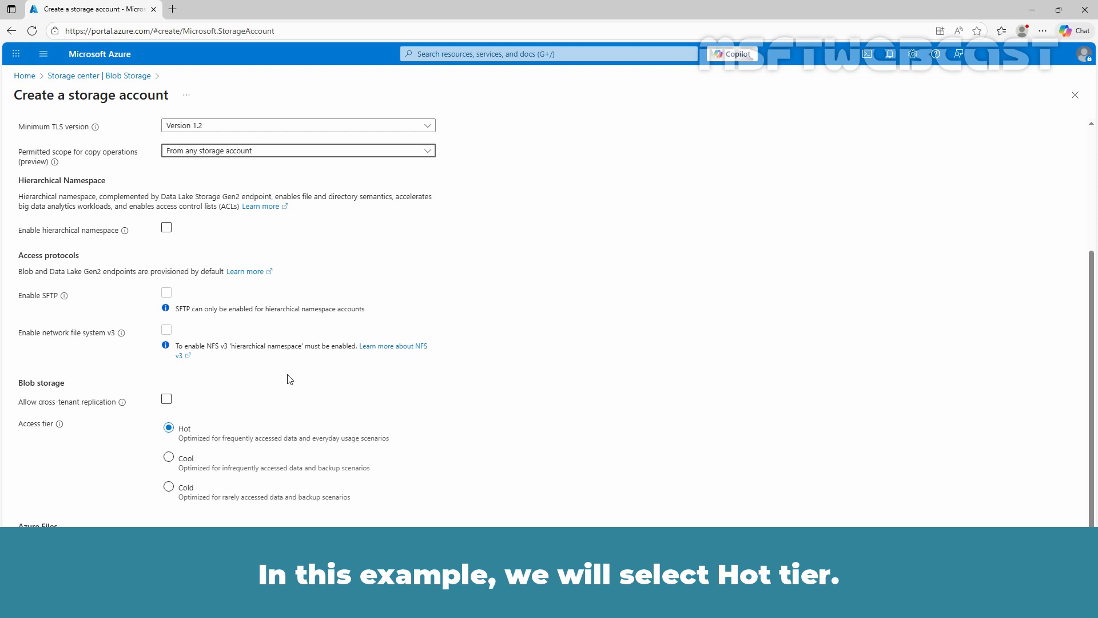
{"action": "left_click", "coordinate": [93, 578]}
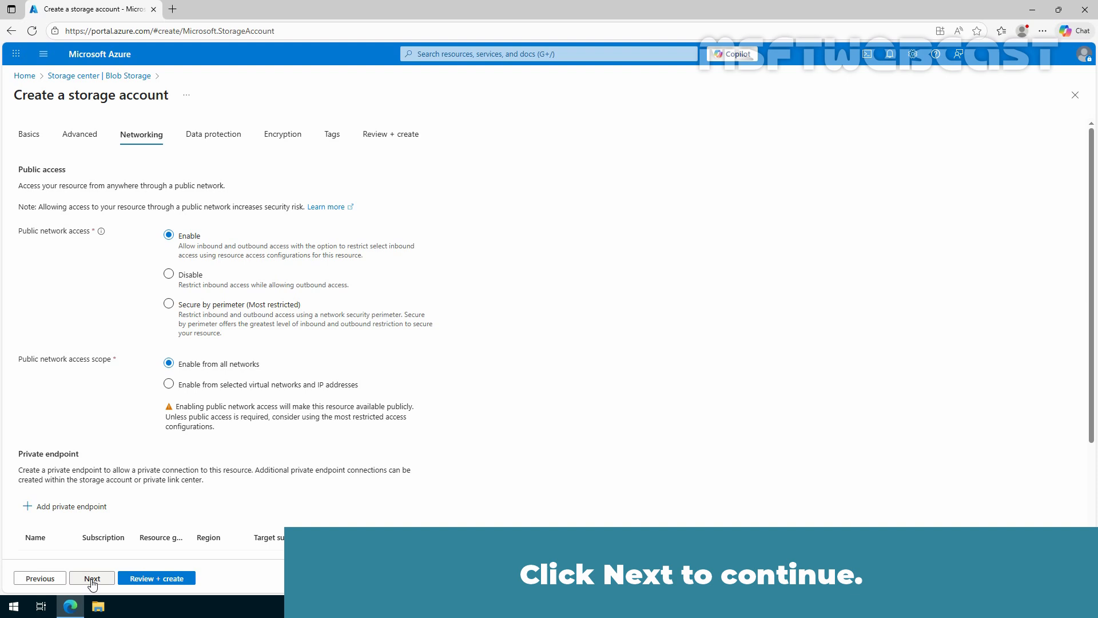
Accept the default networking and data protection settings, and enable customer-managed key support for all service types (blobs, files, tables, and queues).
{"action": "left_click", "coordinate": [92, 579]}
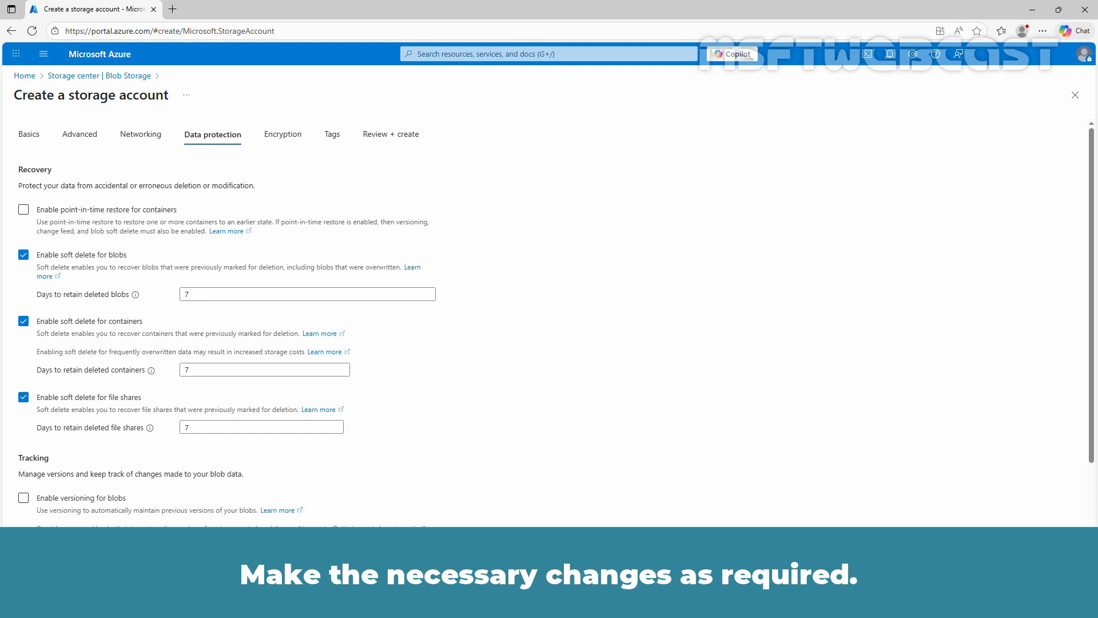
{"action": "left_click", "coordinate": [275, 136]}
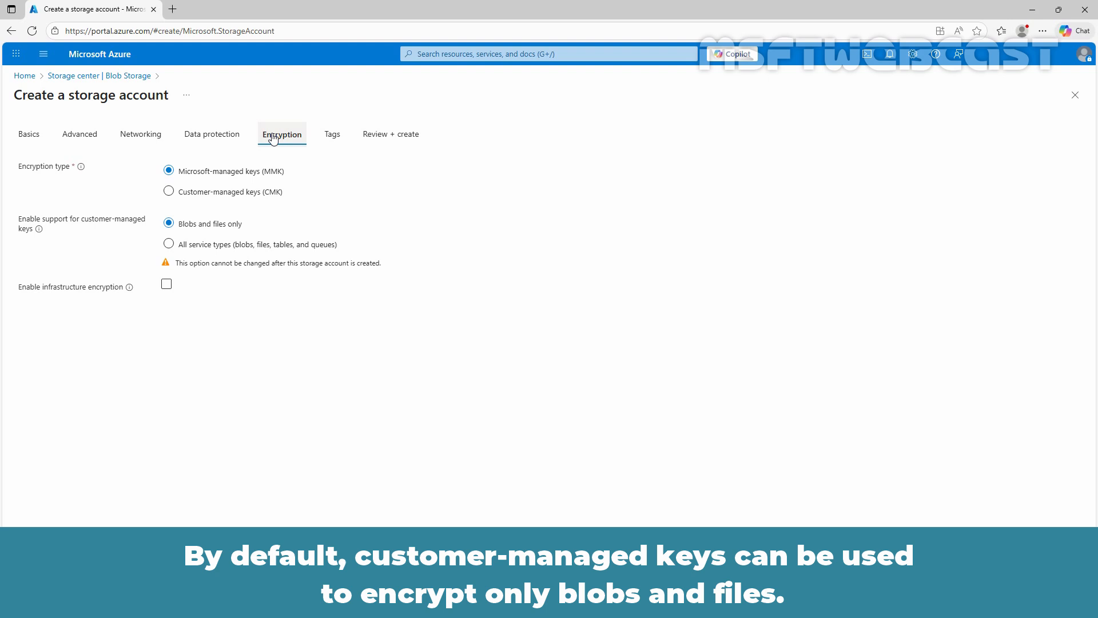
{"action": "left_click", "coordinate": [240, 245]}
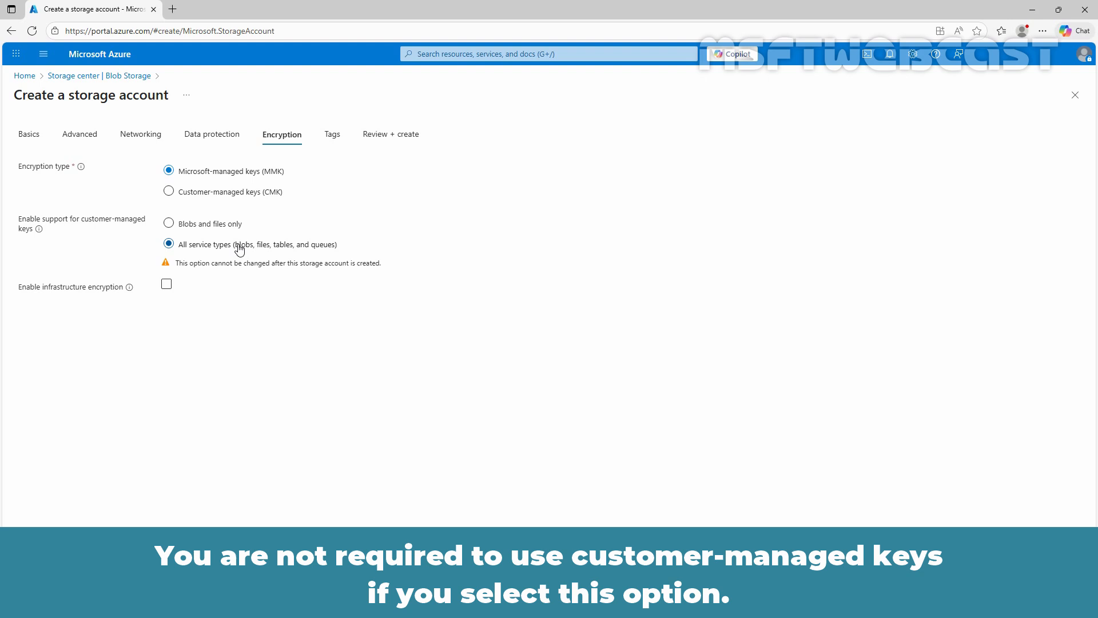
Add a tag named ENV with the value TEST to the storage account.
{"action": "left_click", "coordinate": [331, 137]}
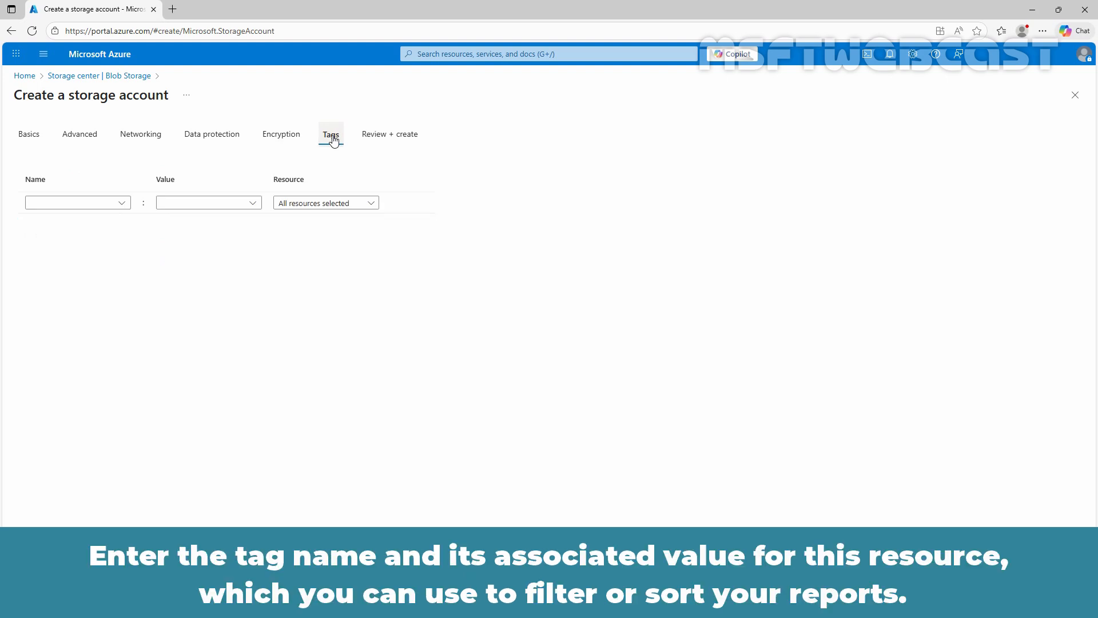
{"action": "left_click", "coordinate": [81, 201]}
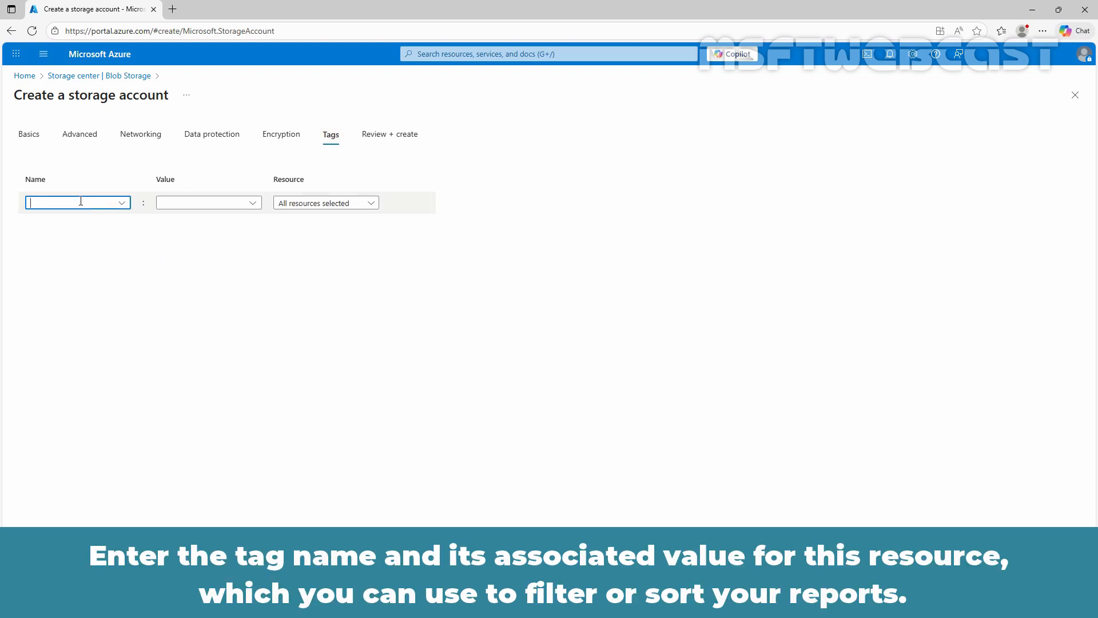
{"action": "type", "text": "ENV"}
{"action": "left_click", "coordinate": [175, 202]}
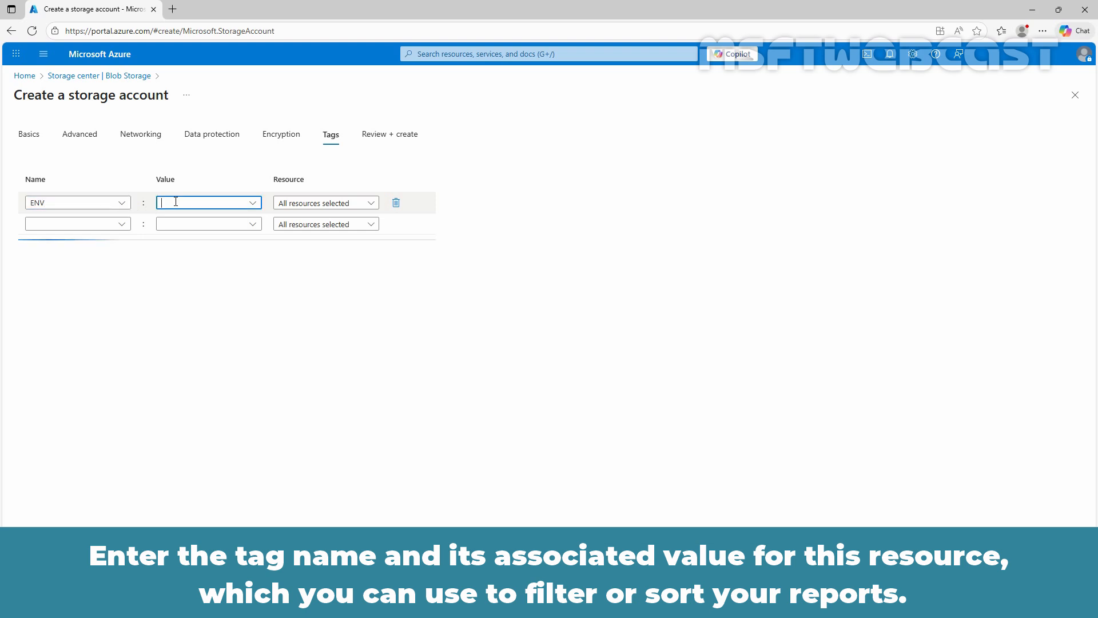
{"action": "type", "text": "TEST"}
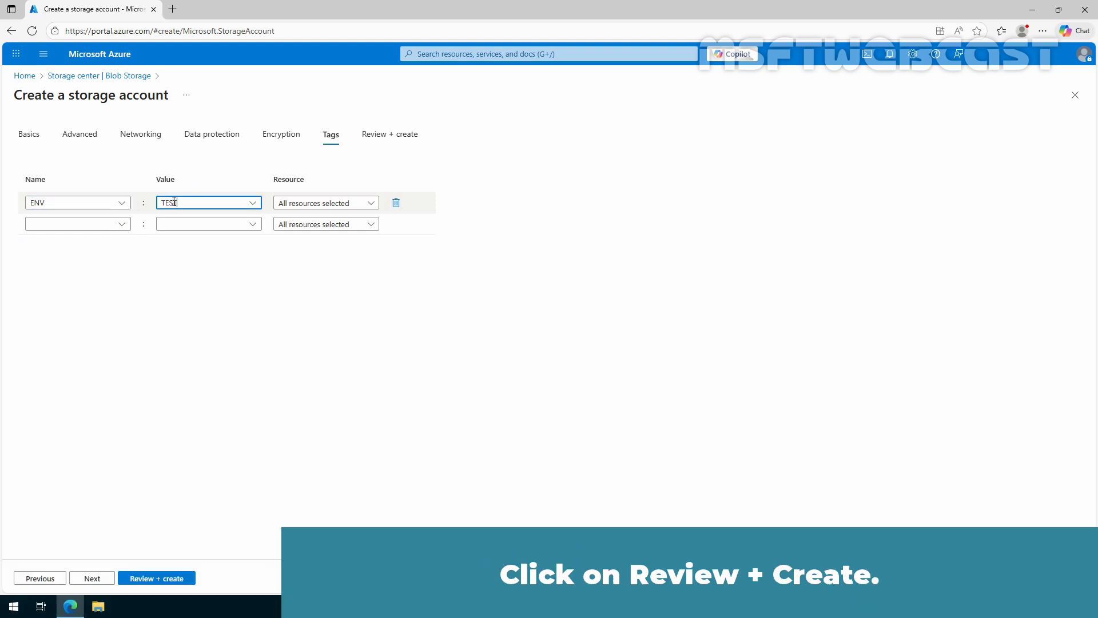
Review the configuration, create the storage account, and open the deployed resource.
{"action": "left_click", "coordinate": [148, 580]}
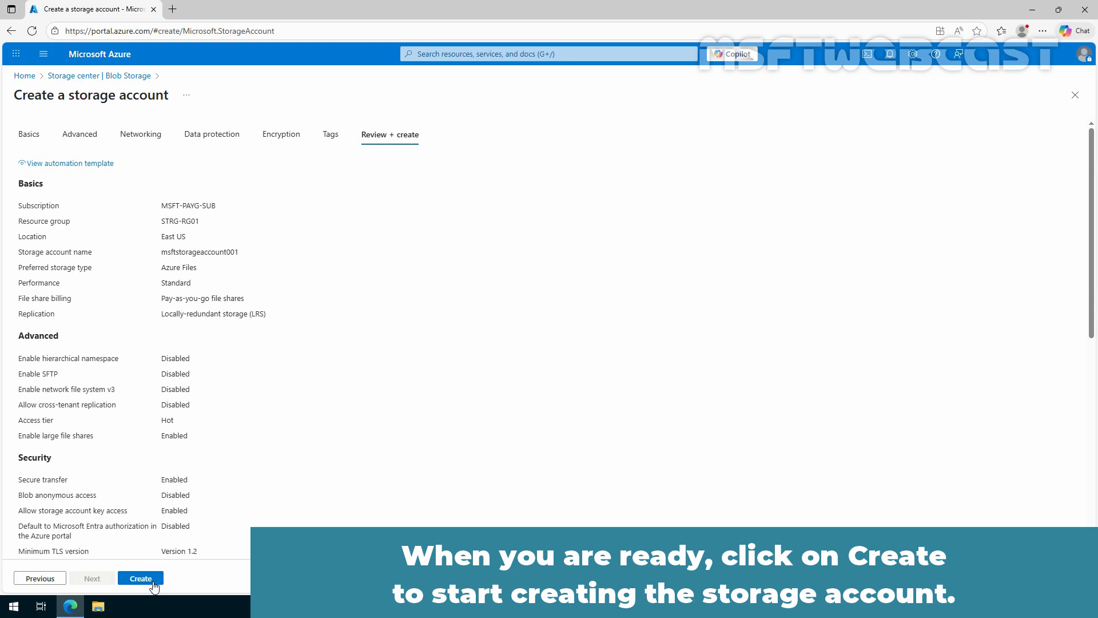
{"action": "left_click", "coordinate": [152, 582]}
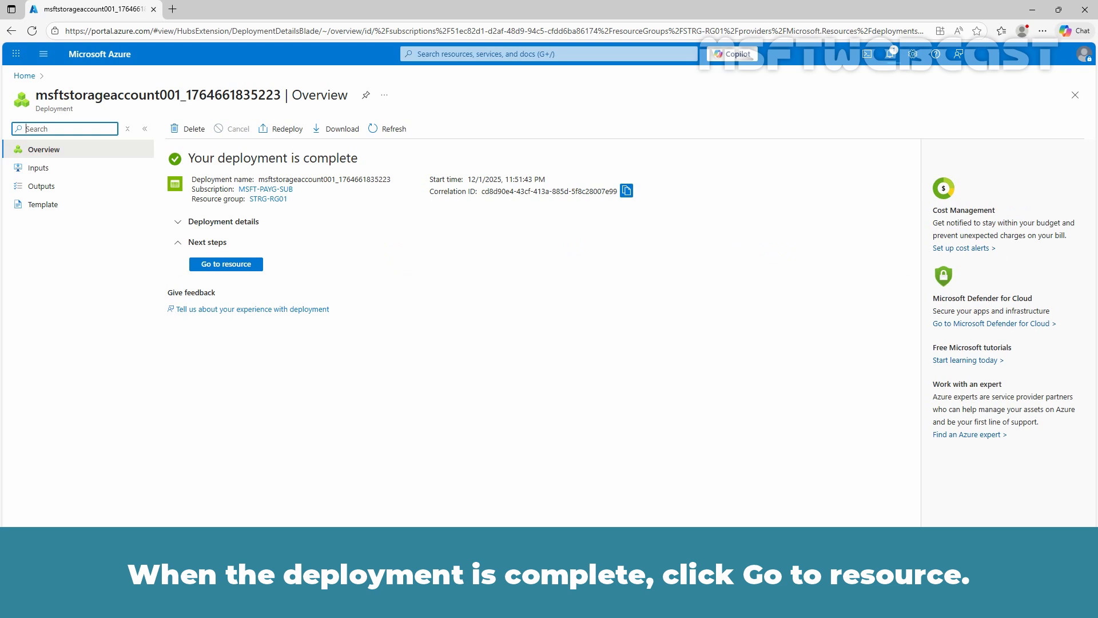
{"action": "left_click", "coordinate": [228, 264]}
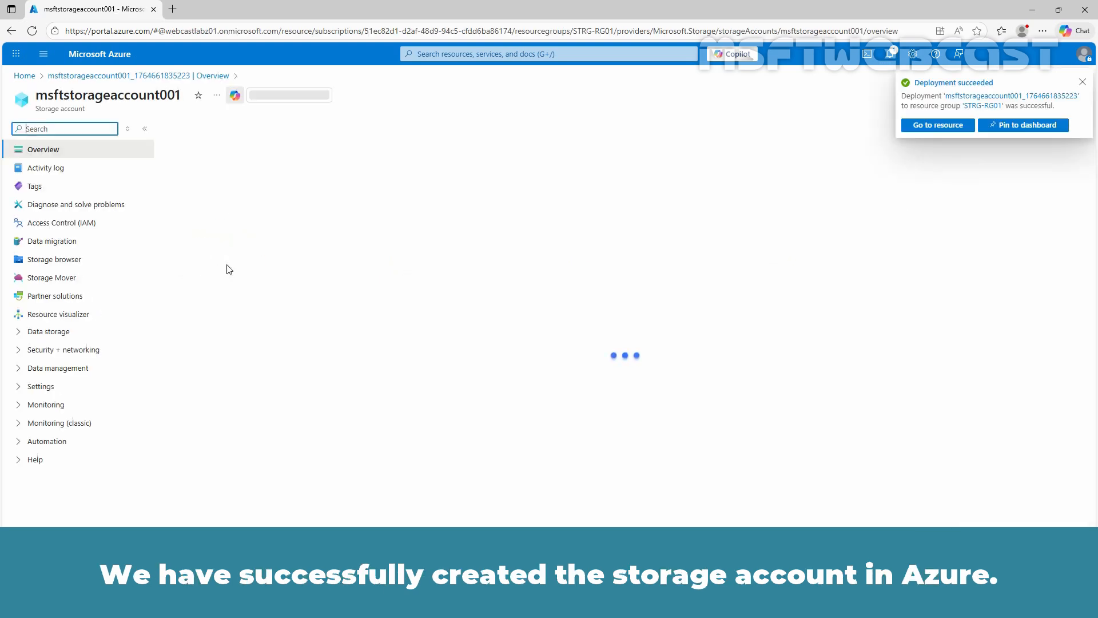